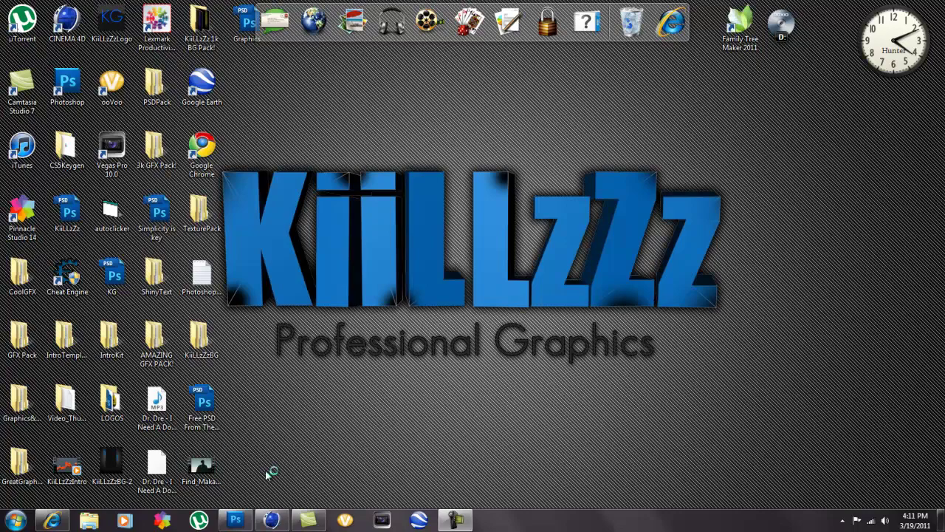
Step: Minimize Photoshop to reveal the Windows desktop
left_click(241, 520)
left_click(241, 520)
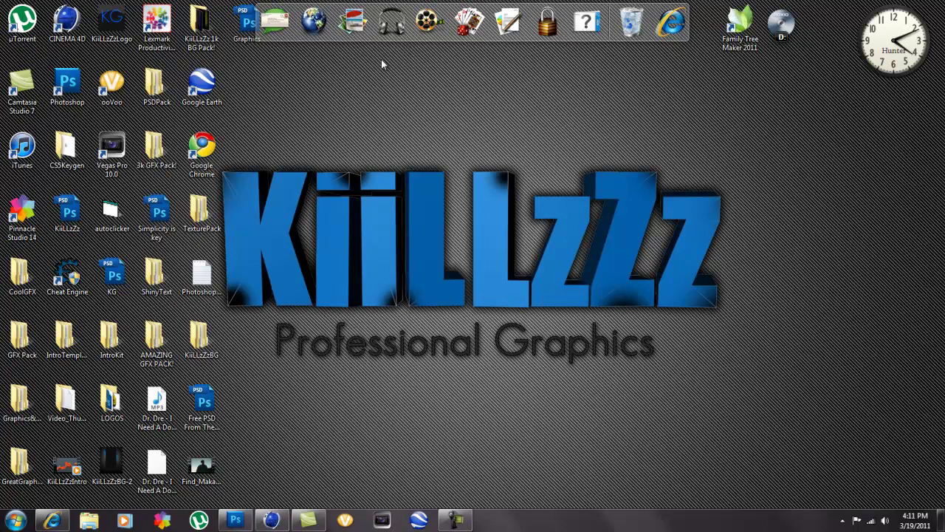
left_click_drag(381, 60, 232, 181)
Step: Find the Stratz TekNo Style Logo JPEG in the Recycle Bin with search 'te' and drag it to the desktop
mouse_move(455, 520)
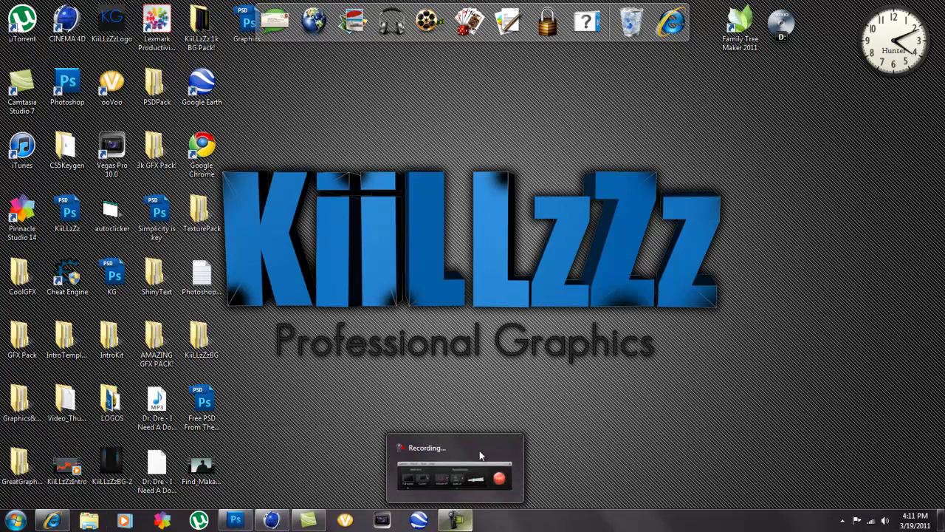
left_click(629, 25)
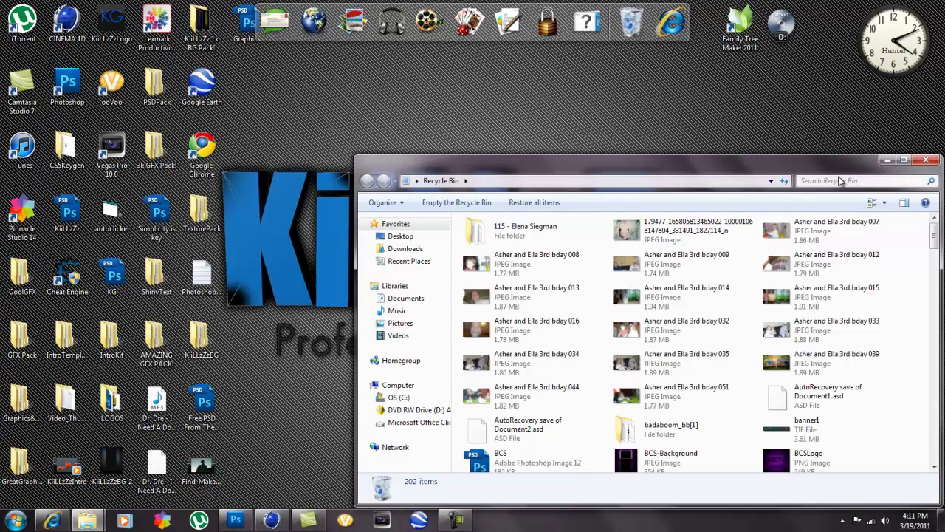
left_click(840, 181)
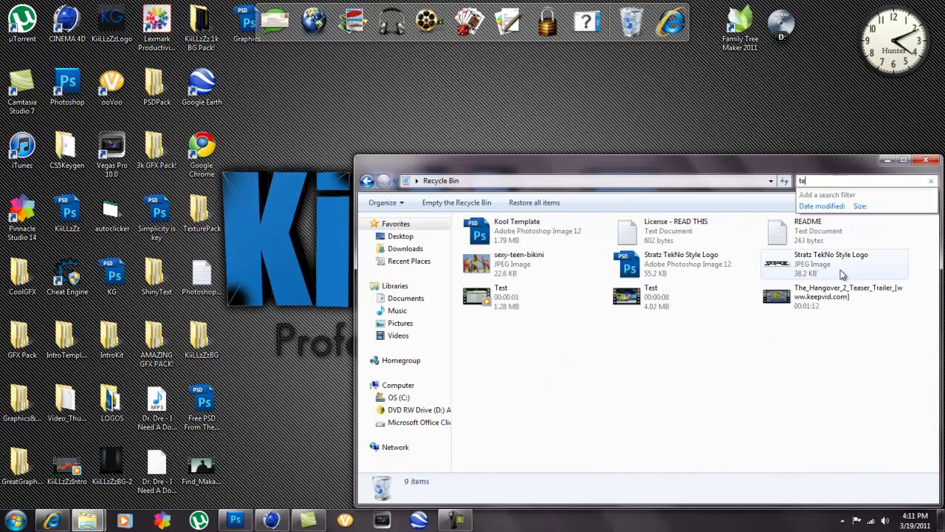
left_click_drag(837, 273, 463, 313)
left_click(699, 408)
left_click_drag(801, 272, 278, 161)
left_click(930, 180)
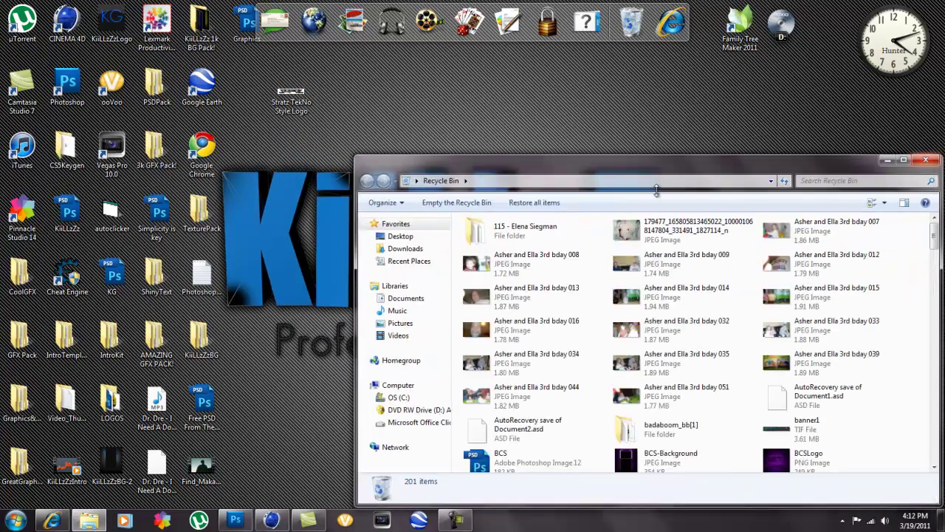
left_click(926, 161)
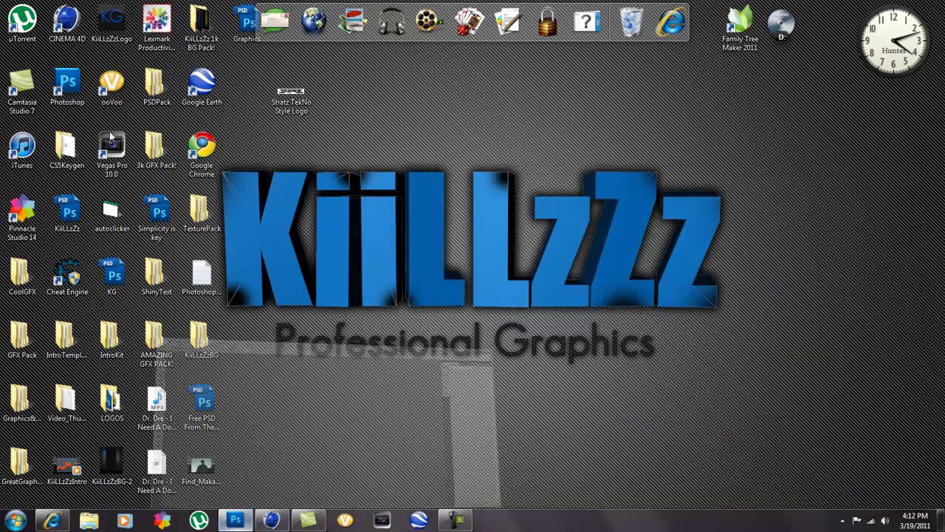
Step: Open Stratz TekNo Style Logo.jpg from the Desktop in Photoshop
left_click(235, 520)
left_click(36, 10)
left_click(57, 33)
type("te")
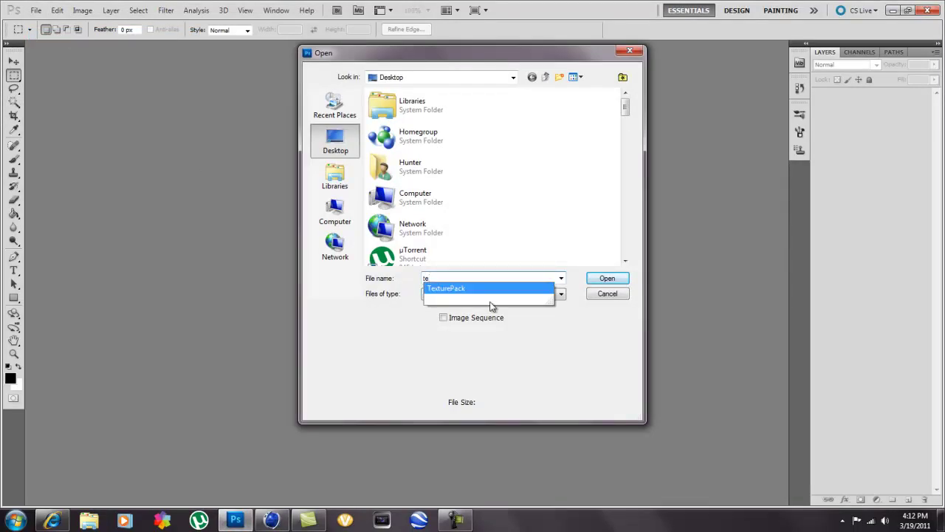
key("BackSpace")
key("BackSpace")
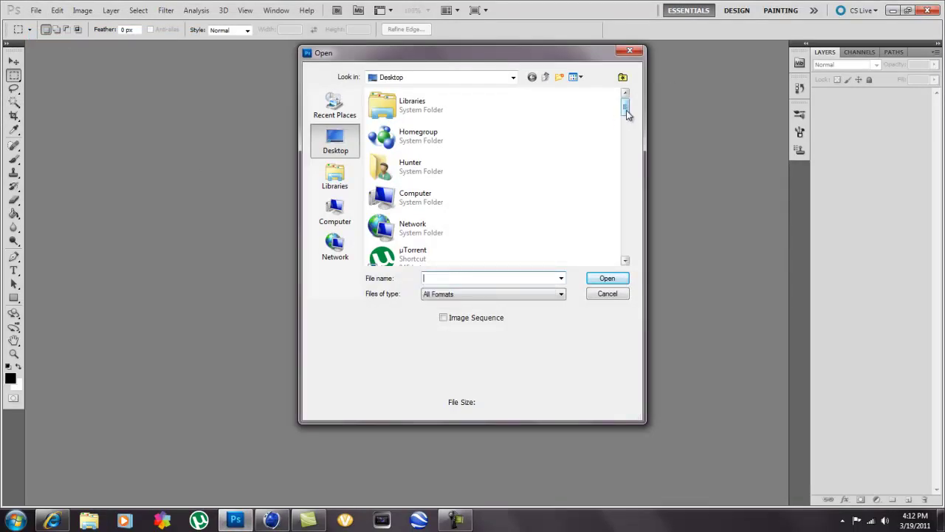
left_click_drag(625, 110, 624, 260)
left_click(456, 252)
double_click(457, 251)
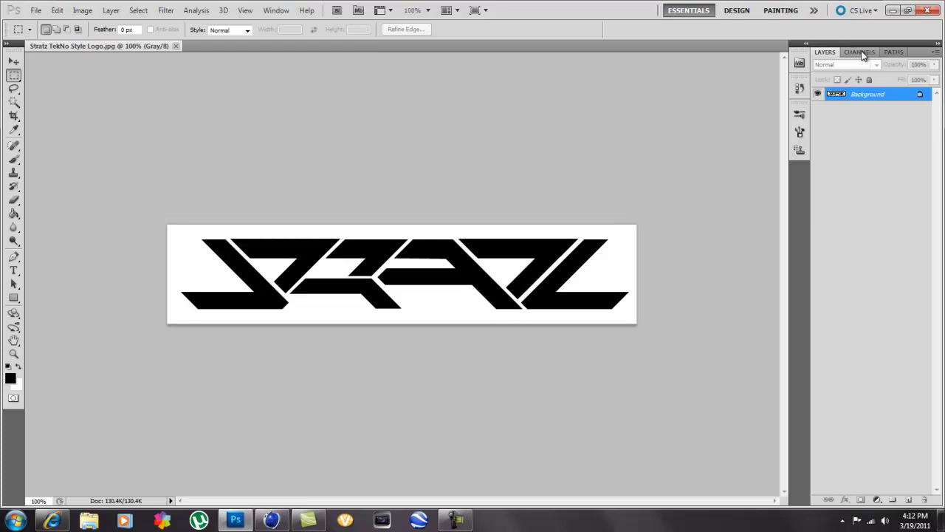
Step: Convert the locked Background into an editable Layer 0
left_click(859, 52)
left_click(826, 51)
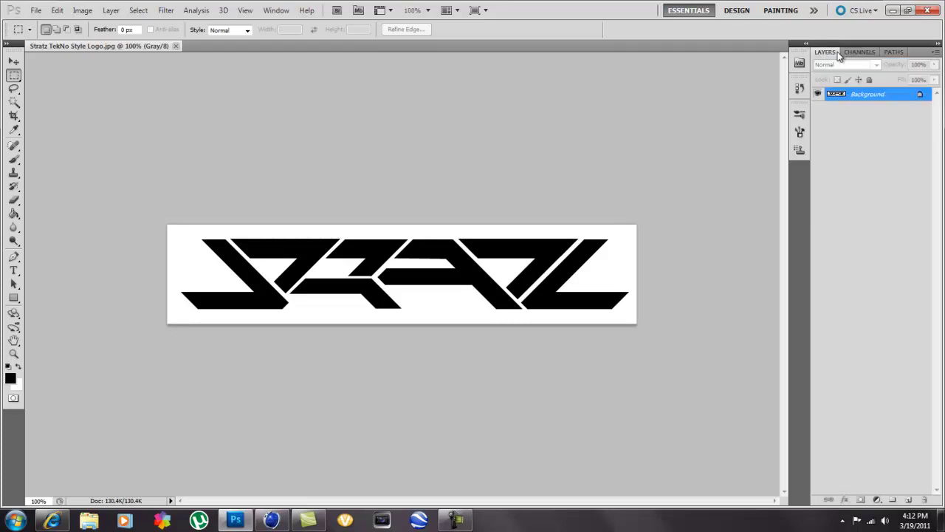
double_click(885, 93)
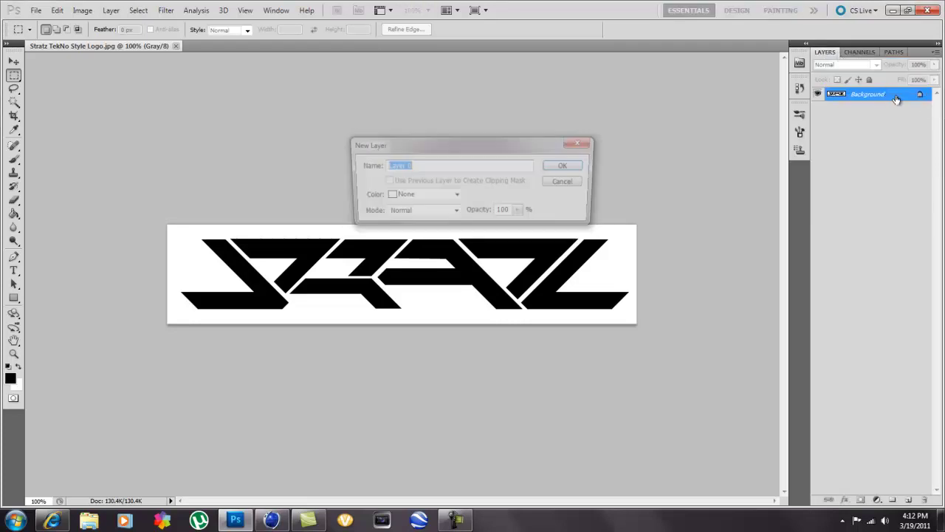
left_click(567, 166)
Step: Delete the white background with the Magic Wand, then deselect
left_click(13, 102)
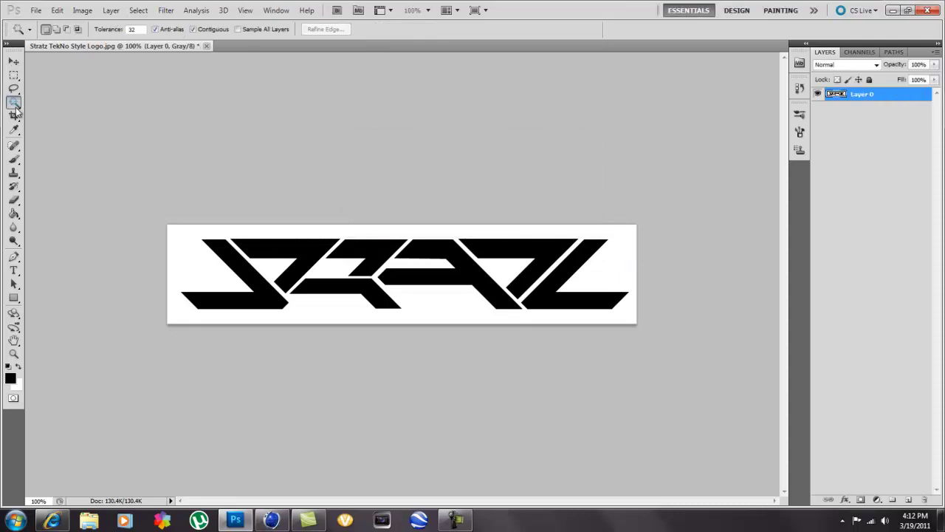
left_click(187, 262)
key("Delete")
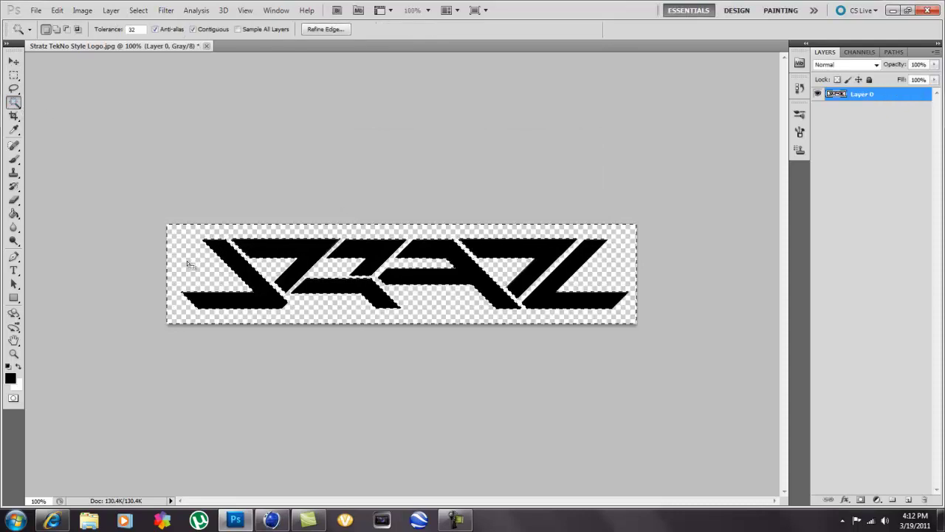
left_click(13, 75)
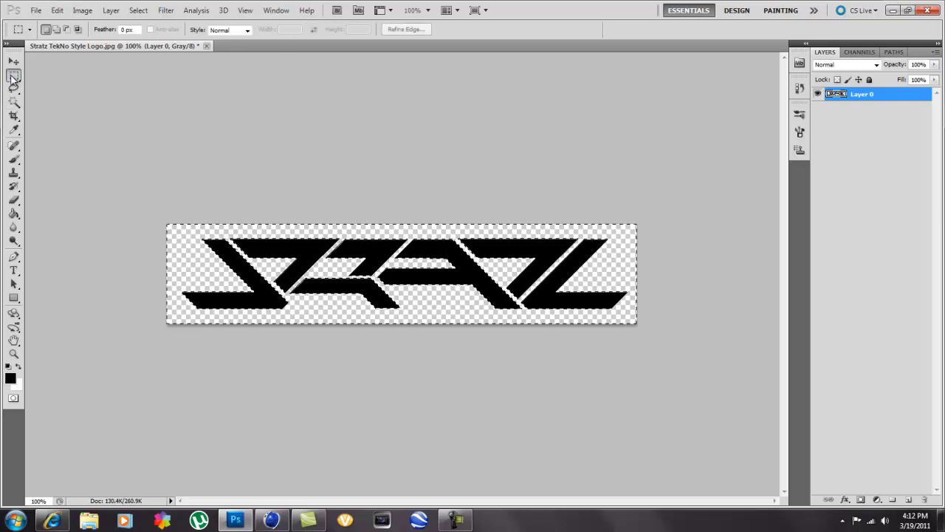
left_click(413, 265)
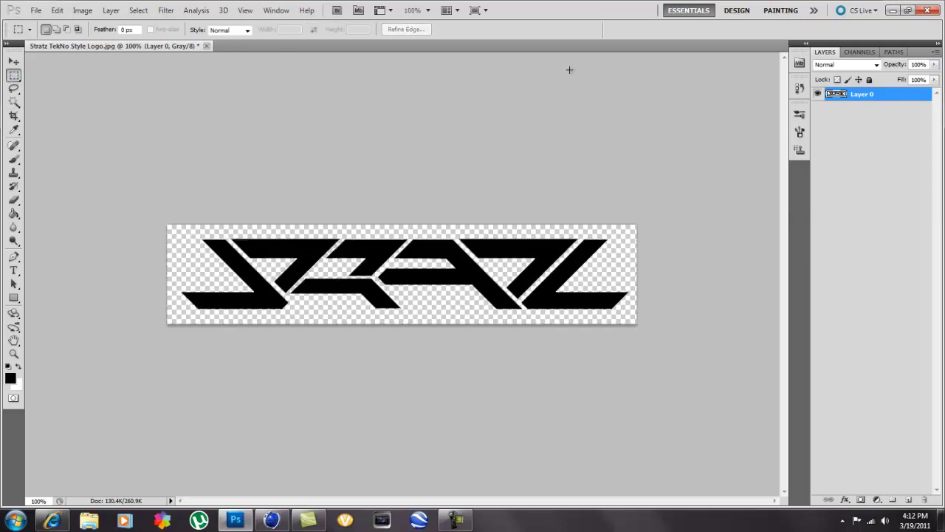
double_click(894, 99)
Step: Close the Layer Style dialog and load Layer 0's pixels as a selection of the black letters
left_click(837, 182)
left_click(869, 99, "ctrl")
left_click(868, 100)
left_click(835, 94, "ctrl")
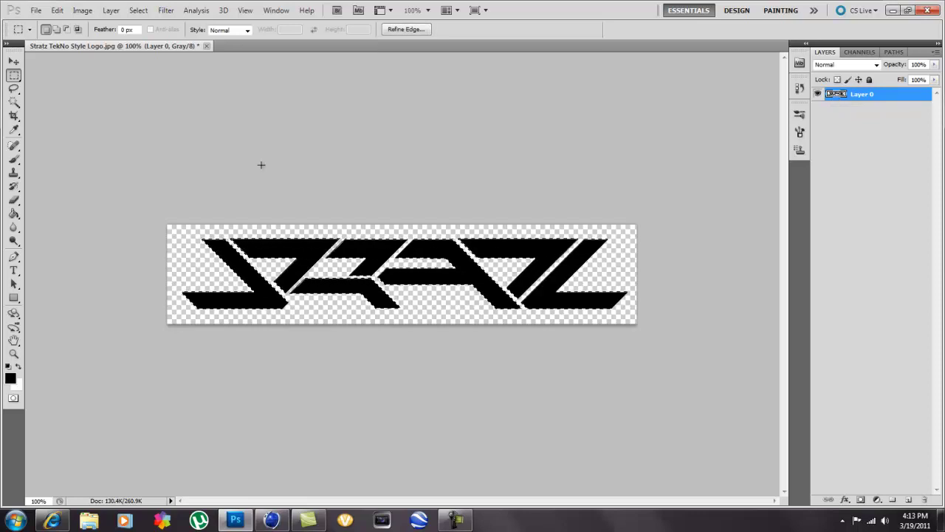
left_click(14, 63)
left_click(14, 75)
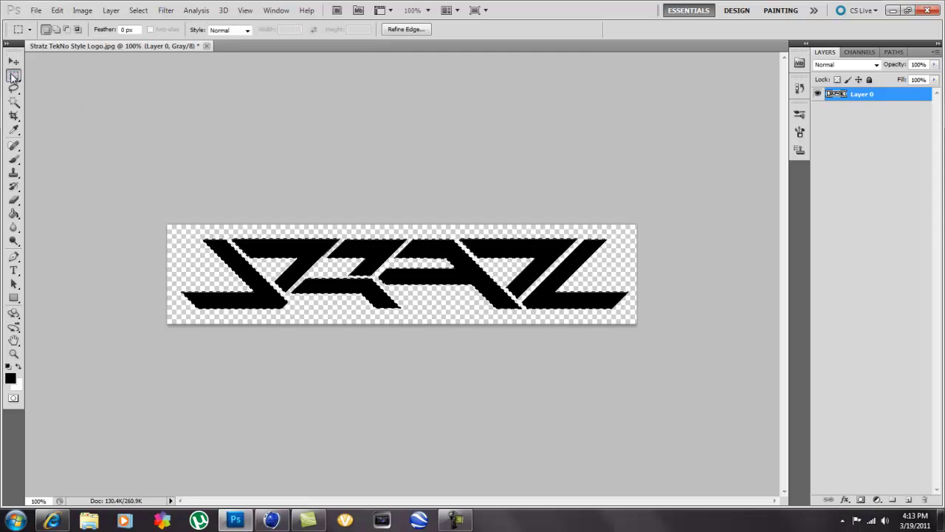
Step: Make a work path from the selected logo letters with Tolerance 2.0 pixels
right_click(240, 268)
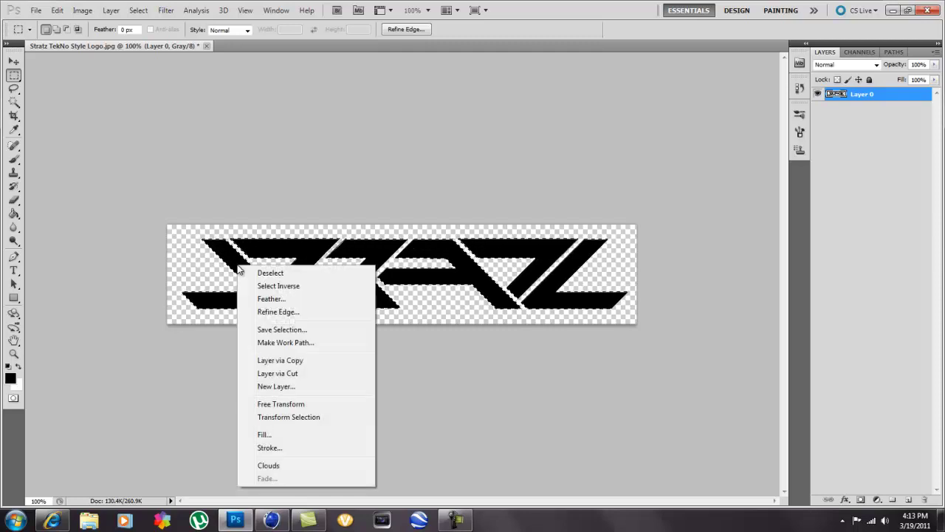
left_click(287, 344)
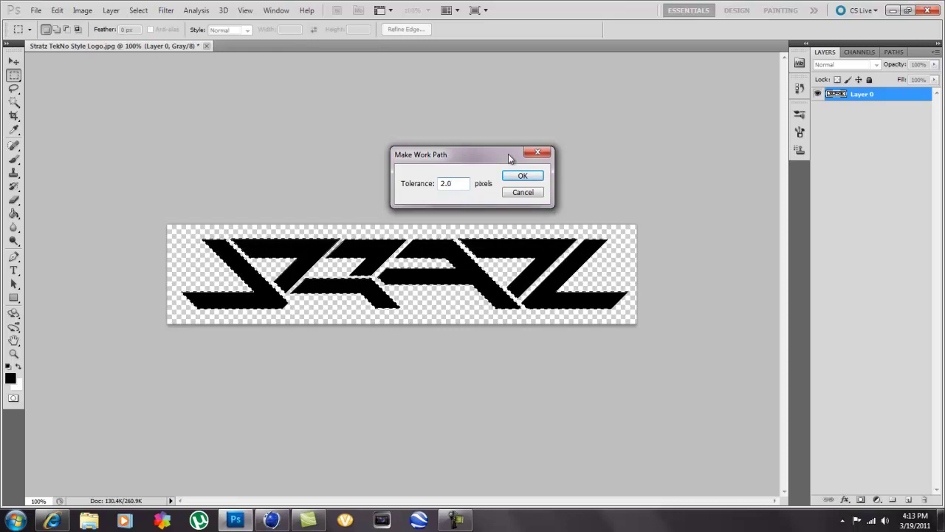
left_click(523, 177)
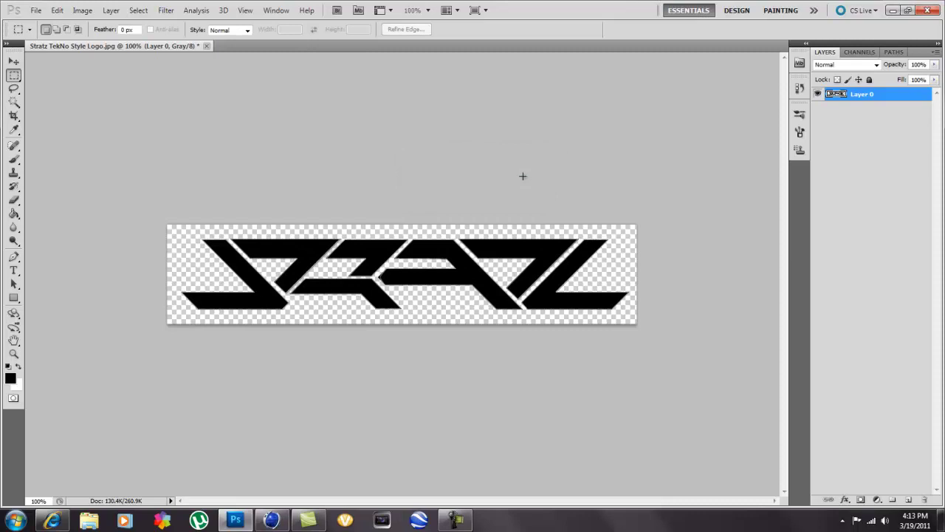
Step: Export Work Path through File > Export > Paths to Illustrator
left_click(38, 13)
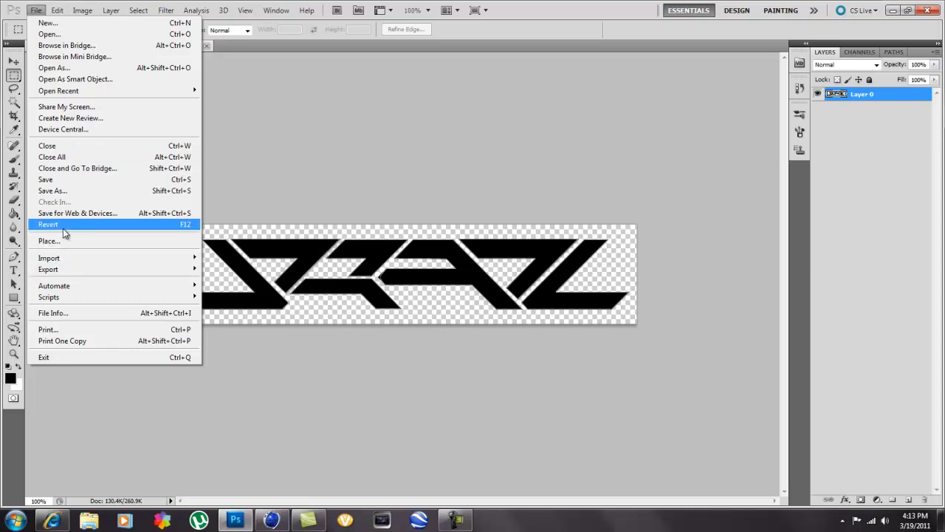
mouse_move(65, 262)
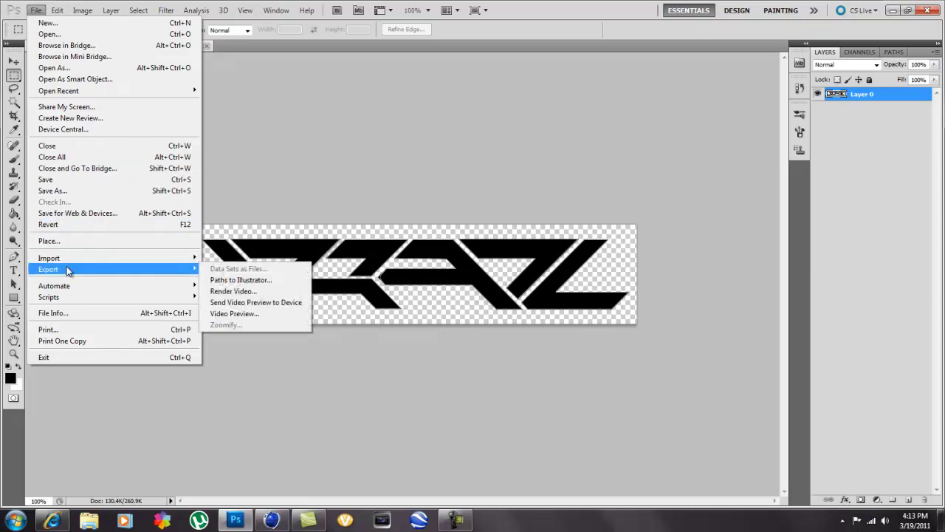
mouse_move(154, 270)
left_click(220, 280)
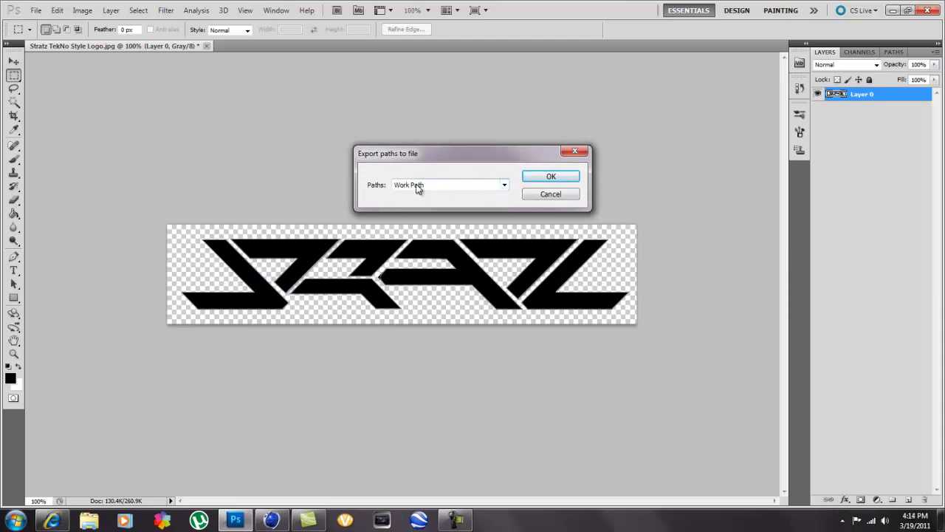
left_click(504, 186)
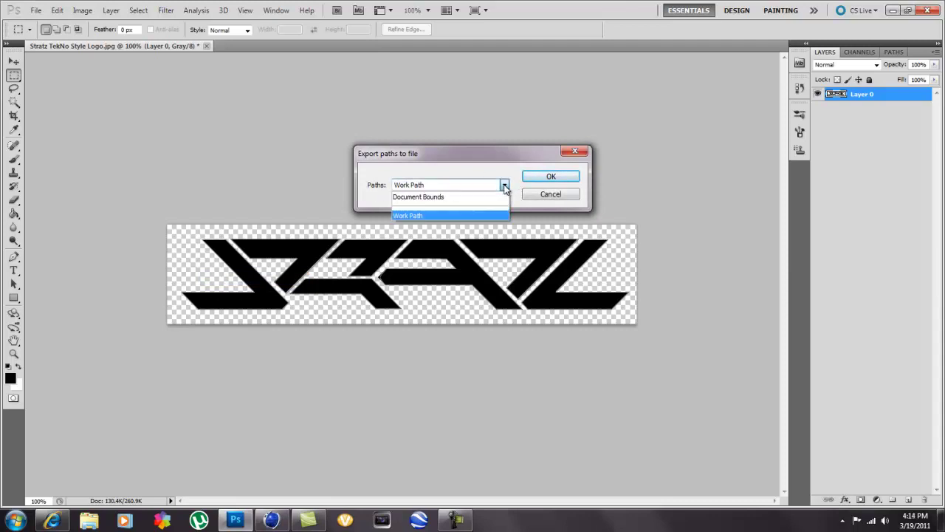
left_click(504, 186)
left_click(559, 176)
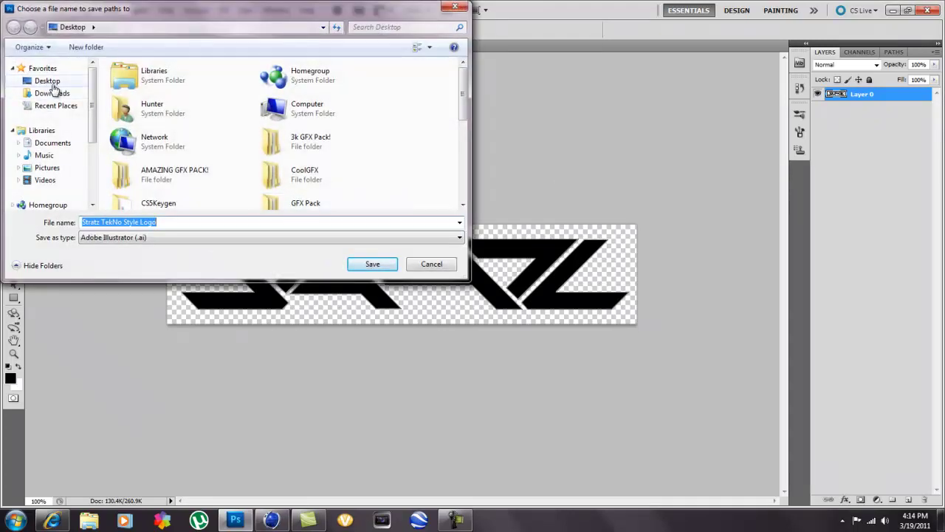
Step: Save the paths to the Desktop as LogoTut.ai, replacing the existing file, and minimize Photoshop
left_click(52, 83)
left_click(168, 221)
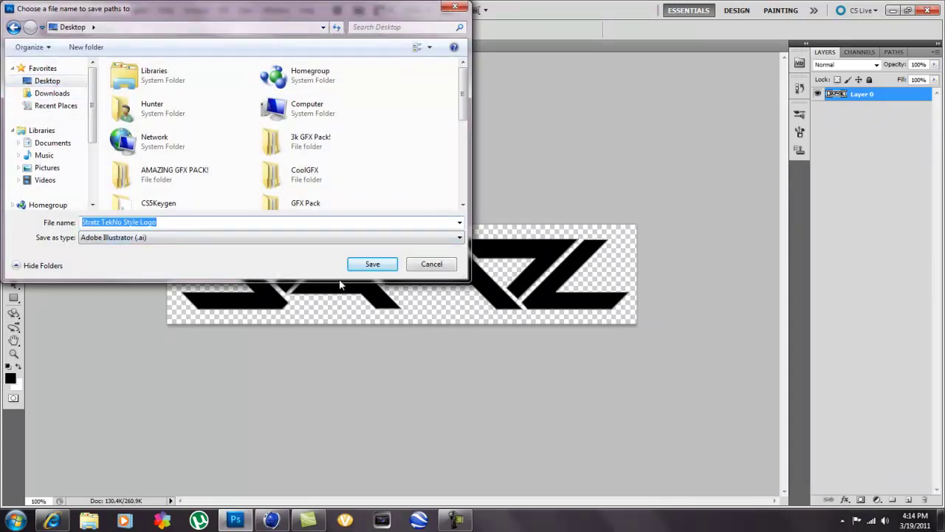
key("BackSpace")
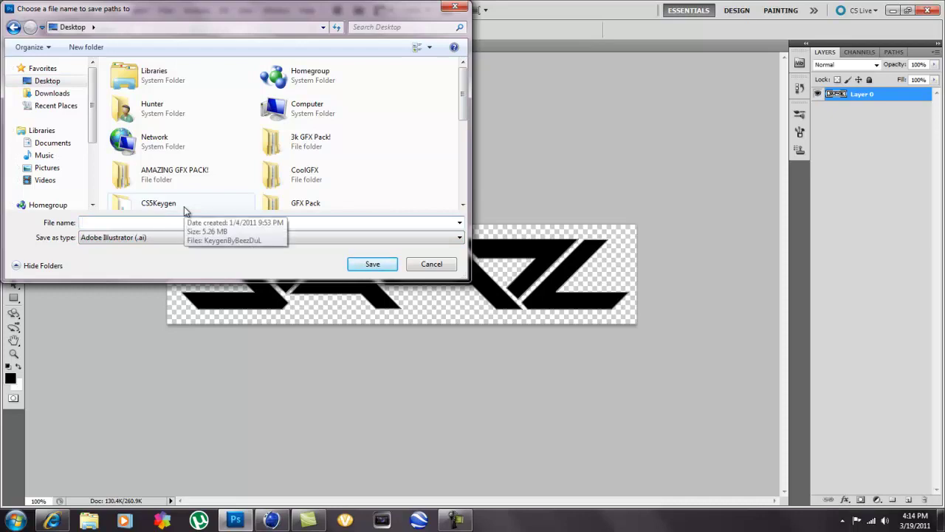
type("lo")
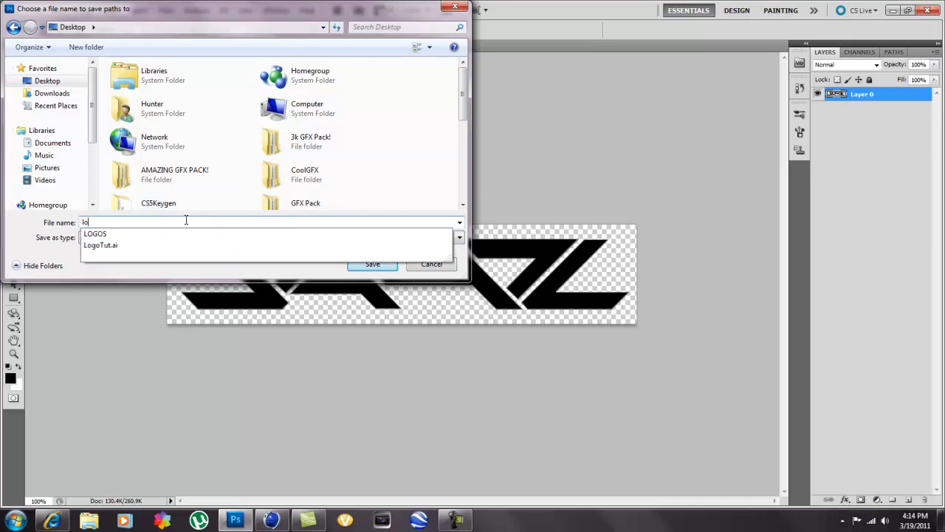
key("Return")
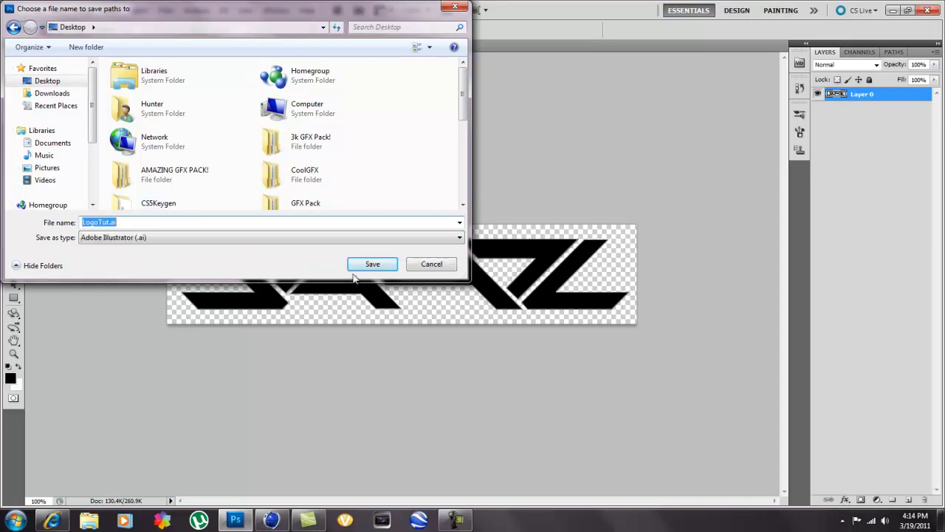
left_click(370, 264)
left_click(506, 264)
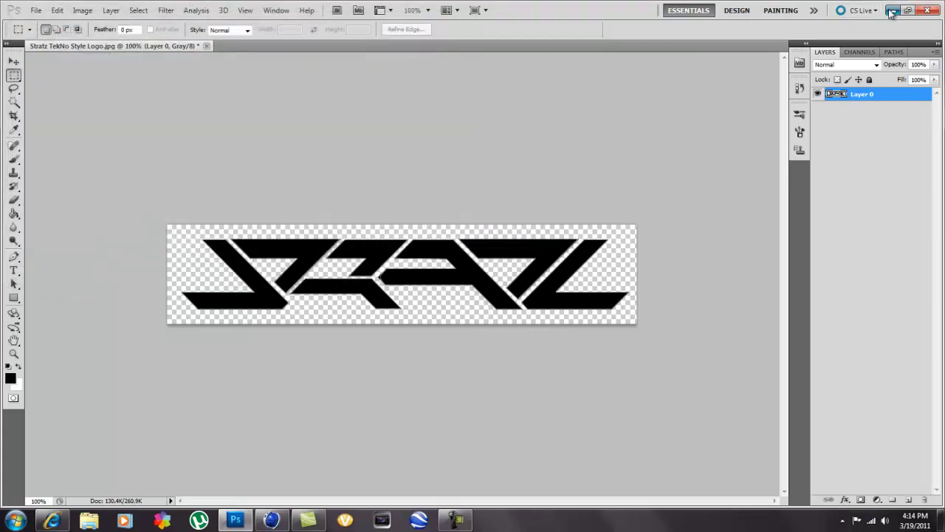
left_click(891, 10)
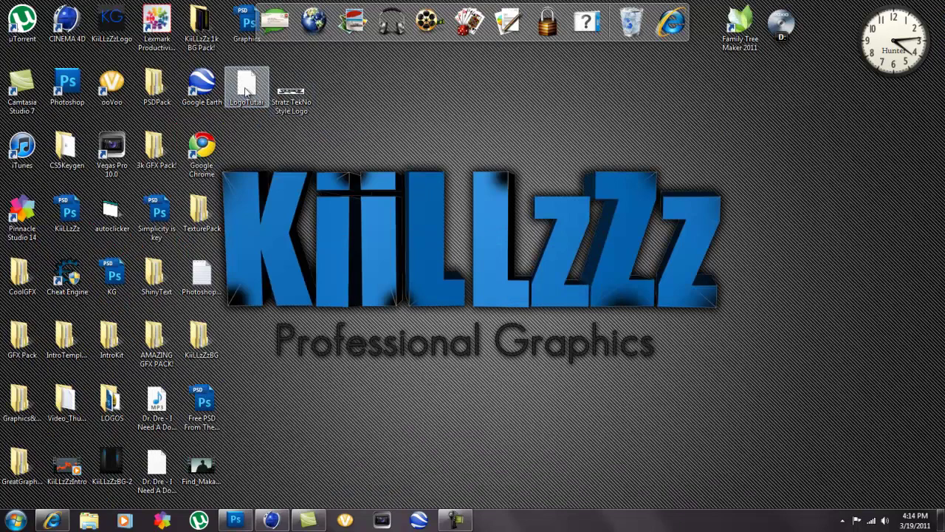
Step: In Cinema 4D, open LogoTut.ai from the Desktop, confirming the reopen prompt
left_click(271, 520)
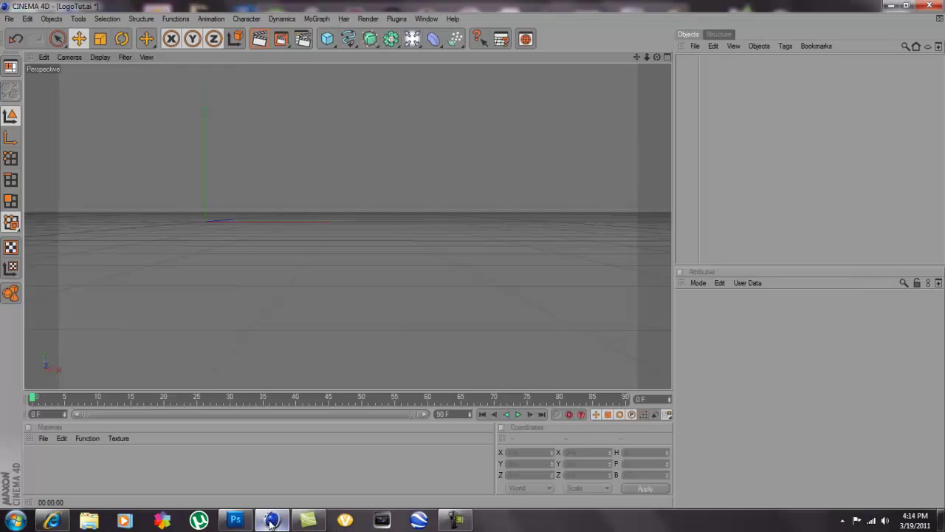
left_click(10, 20)
left_click(24, 47)
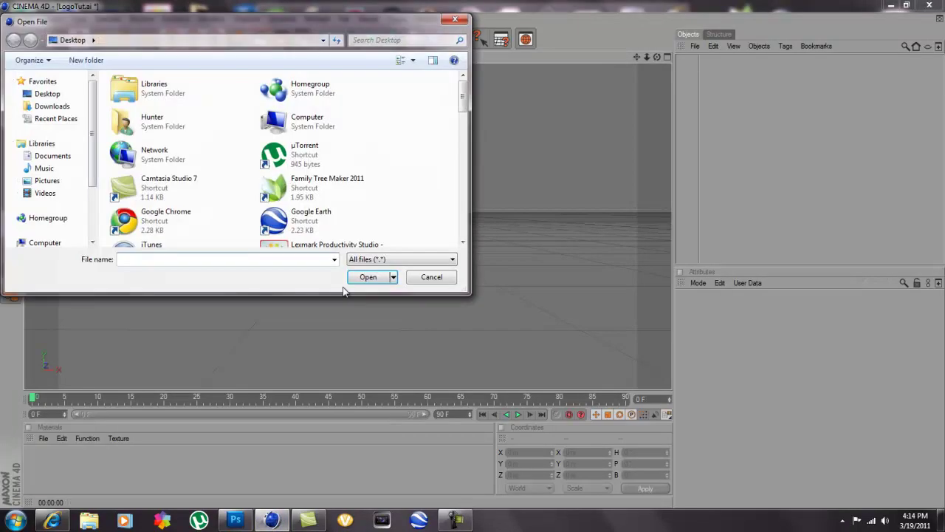
type("lo")
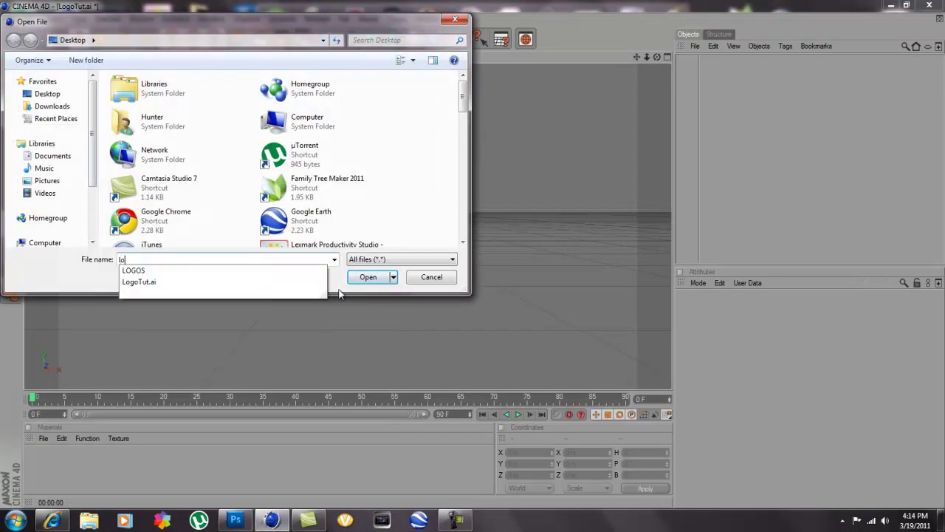
left_click(172, 282)
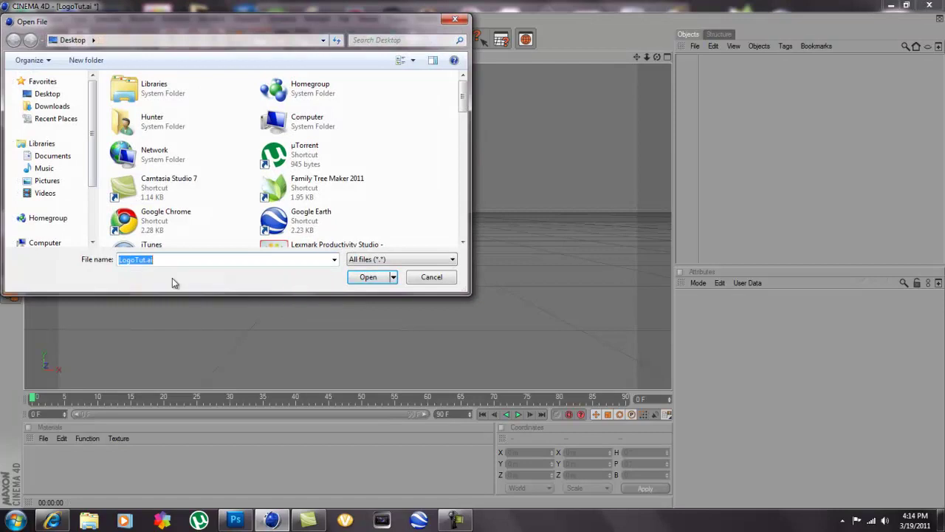
left_click(368, 277)
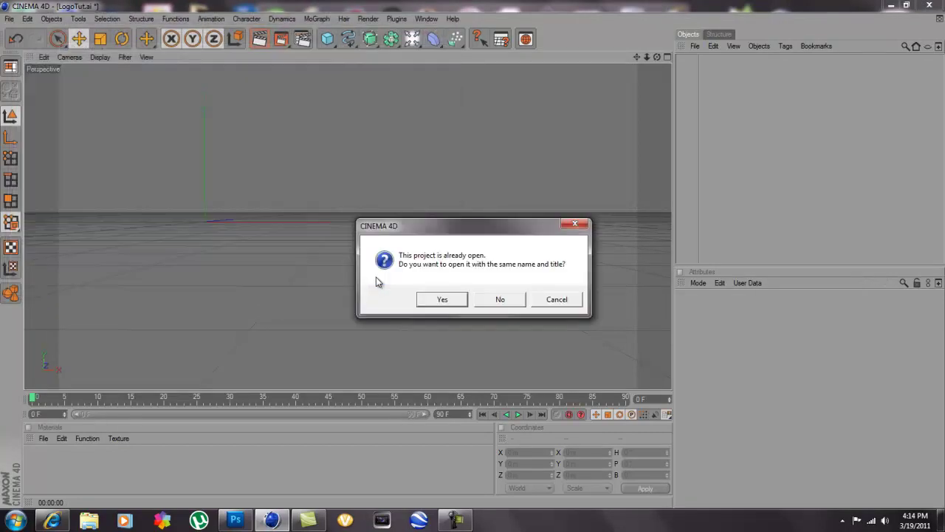
left_click(438, 300)
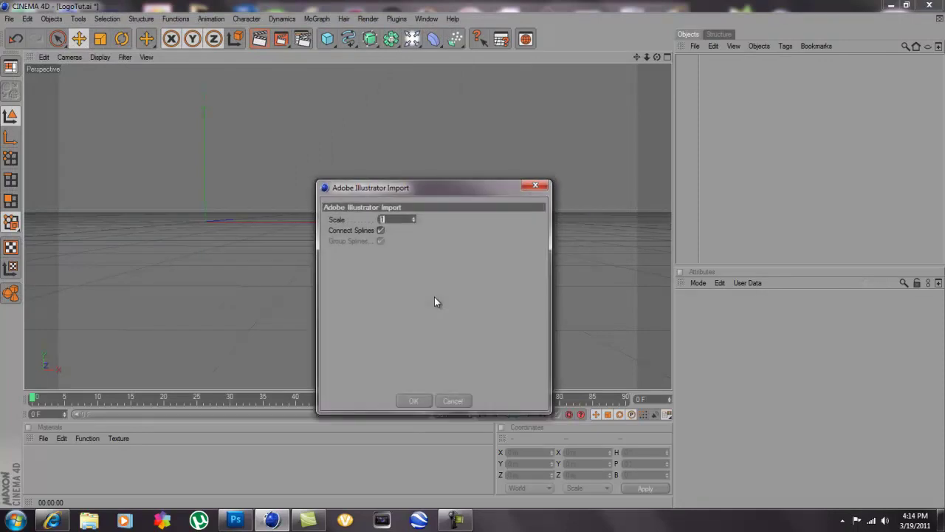
Step: Accept the Illustrator import settings and orbit and pan the viewport to frame the logo splines
left_click(415, 401)
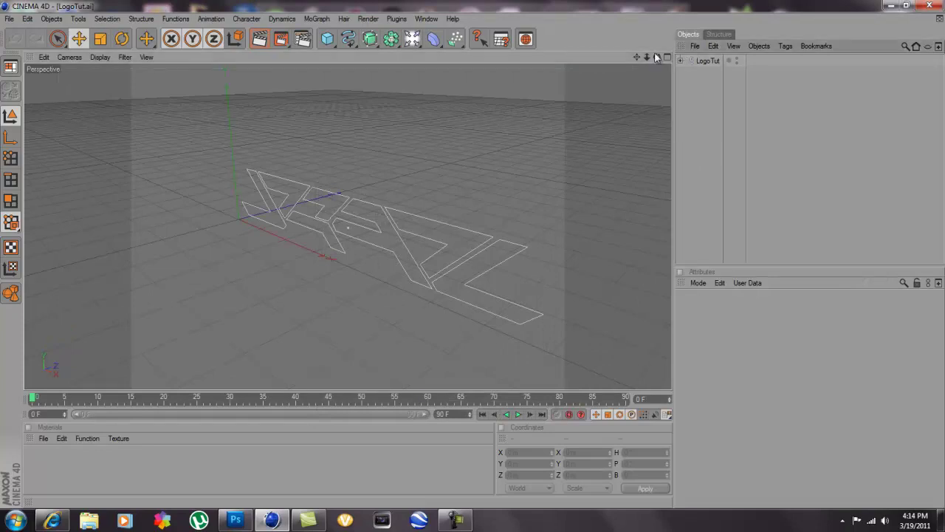
left_click_drag(657, 57, 472, 254)
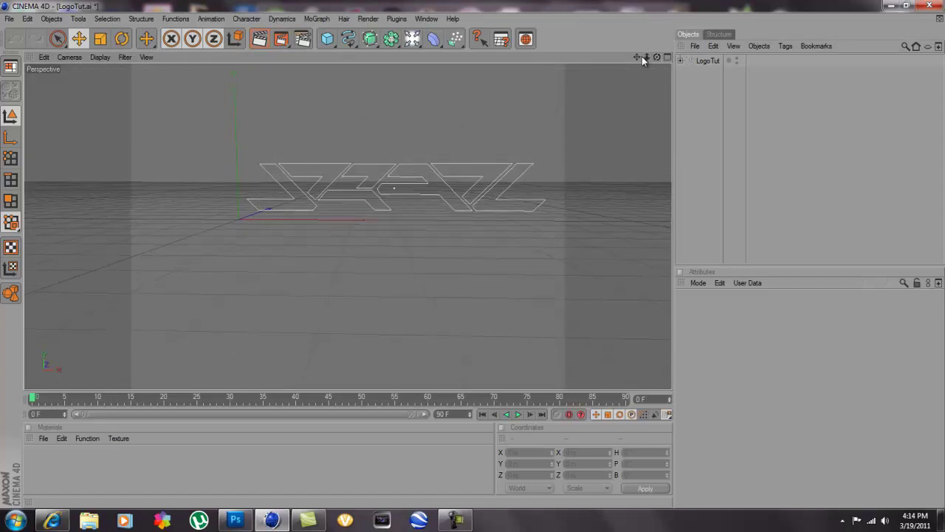
mouse_move(637, 57)
left_mouse_down()
mouse_move(475, 257)
mouse_move(646, 57)
left_mouse_up()
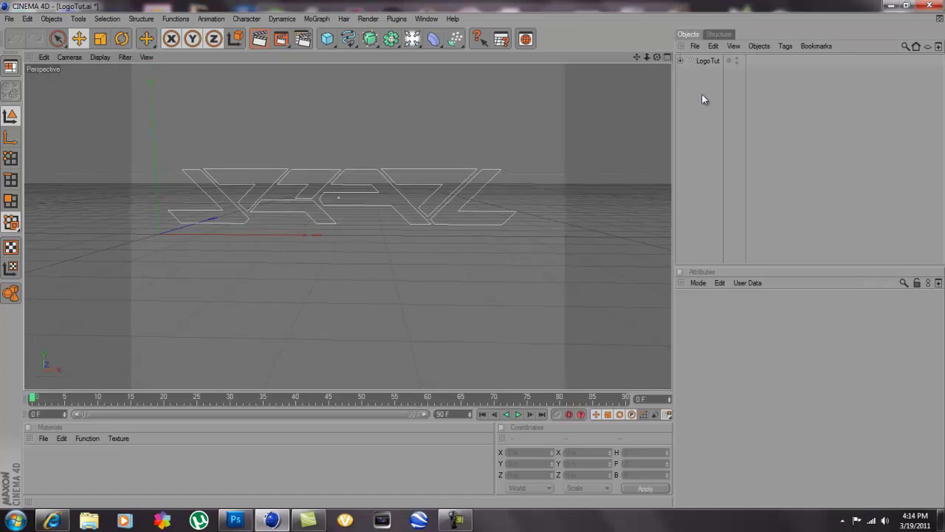
Step: Add an Extrude NURBS object and select it in the Objects manager
left_click(370, 38)
left_click(488, 50)
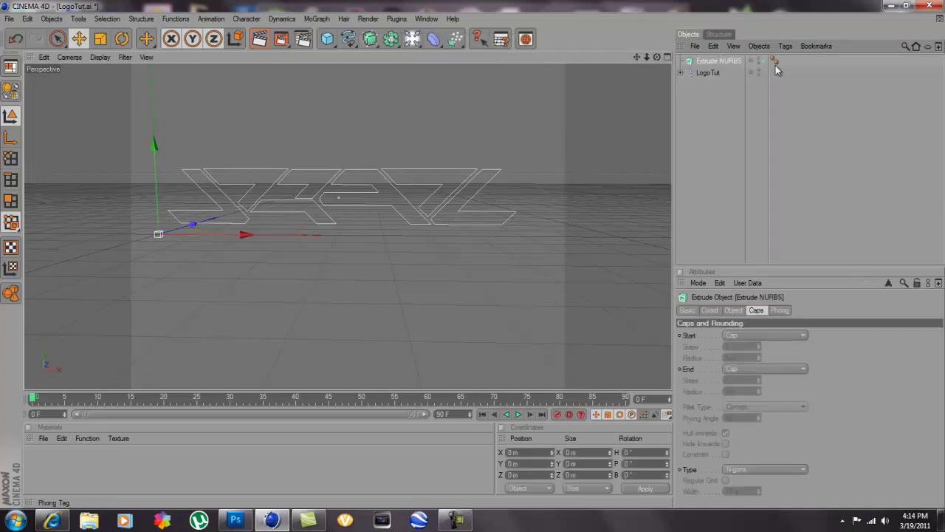
left_click(708, 78)
left_click_drag(708, 75, 713, 63)
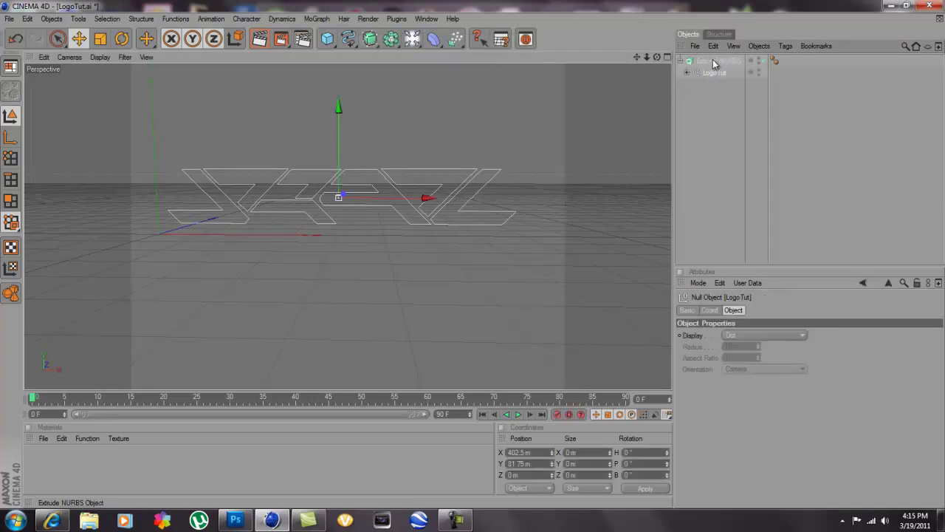
left_click(713, 63)
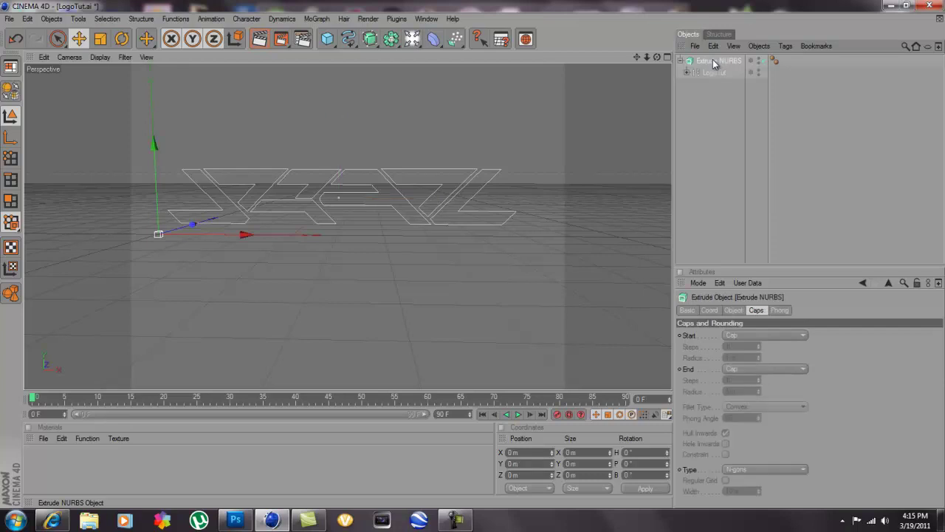
right_click(714, 64)
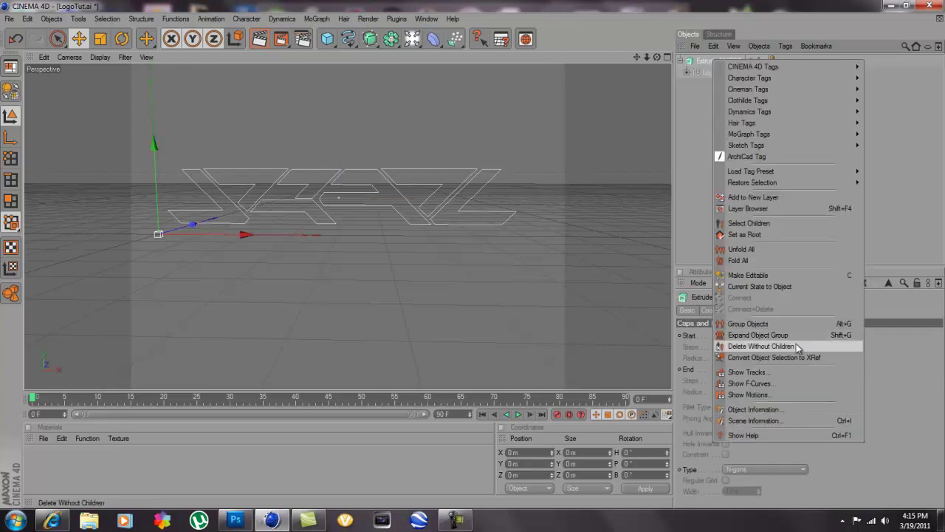
Step: Delete the Extrude NURBS but keep LogoTut, then Connect+Delete Path 1–Path 7 into one spline, LogoTut.1
left_click(738, 336)
left_click(680, 60)
left_click_drag(714, 181, 715, 61)
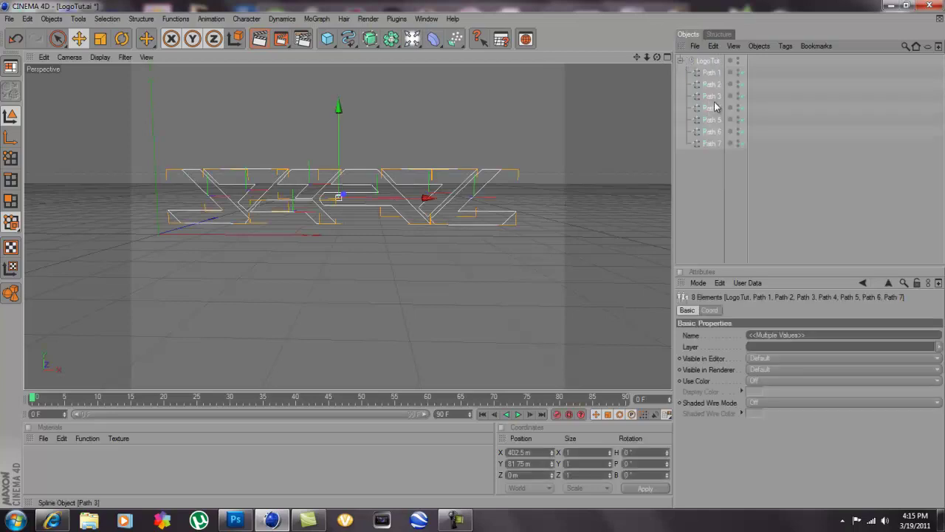
right_click(715, 108)
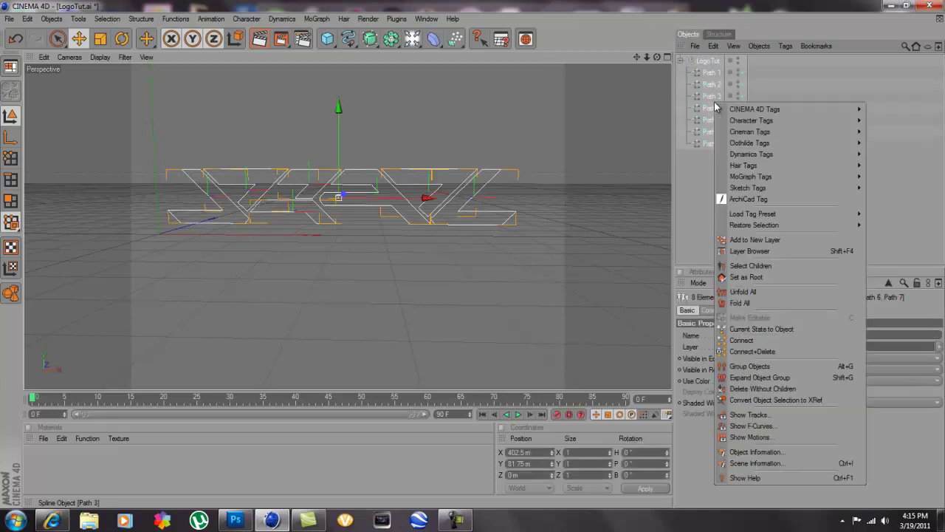
left_click(753, 351)
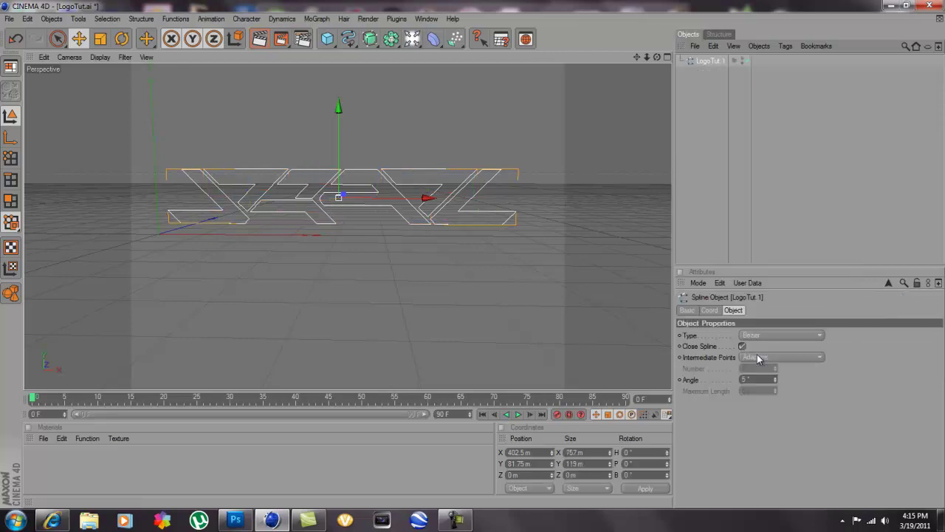
left_click(491, 81)
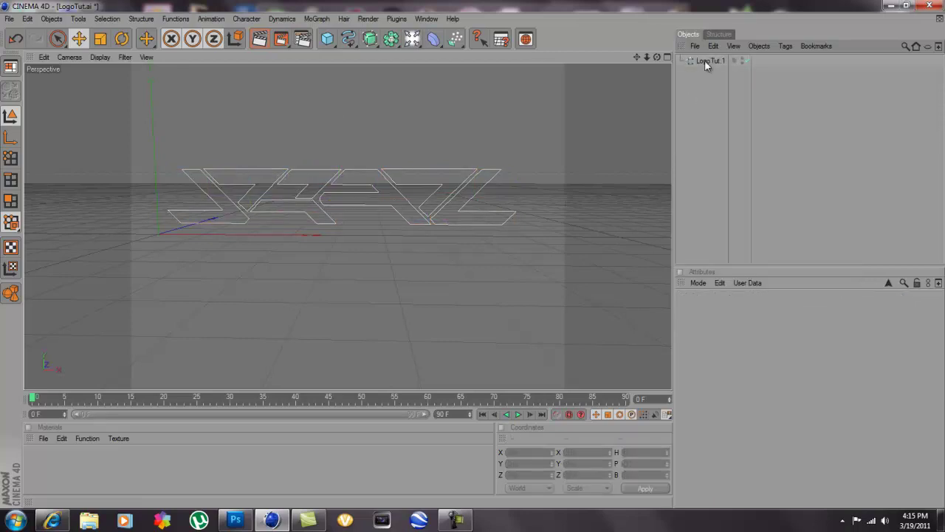
Step: Add an Extrude NURBS object and place the LogoTut.1 spline inside it
left_click(369, 38)
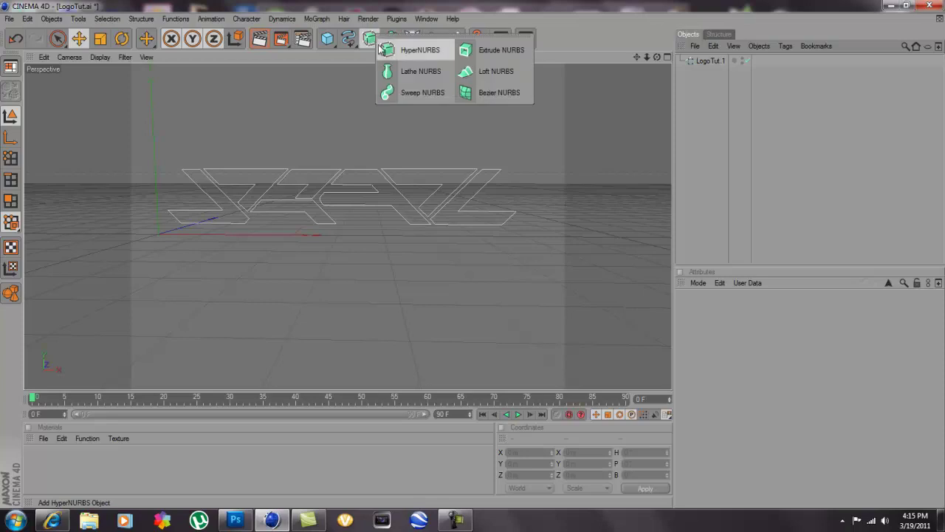
left_click(476, 50)
left_click(711, 75)
left_click_drag(713, 60, 715, 62)
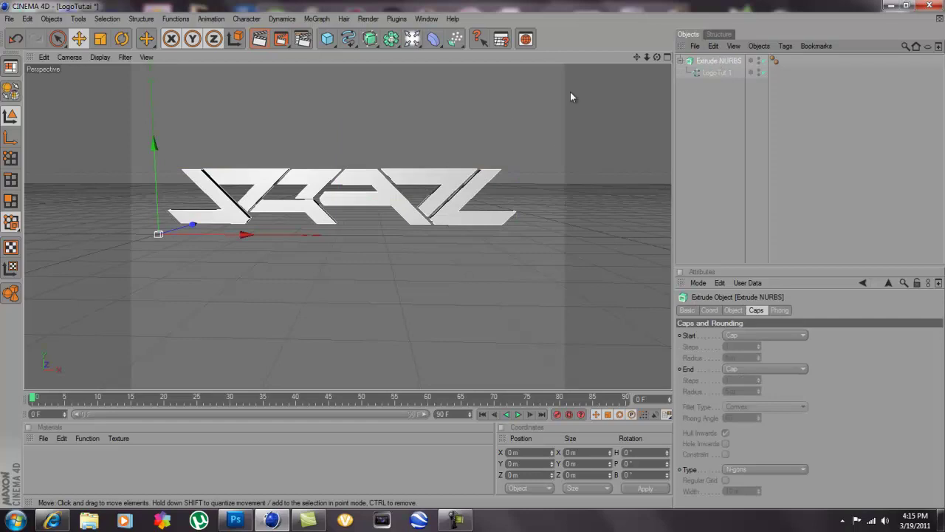
Step: Set the extrusion's Movement Z depth to 80 m
left_click(734, 310)
left_click(833, 335)
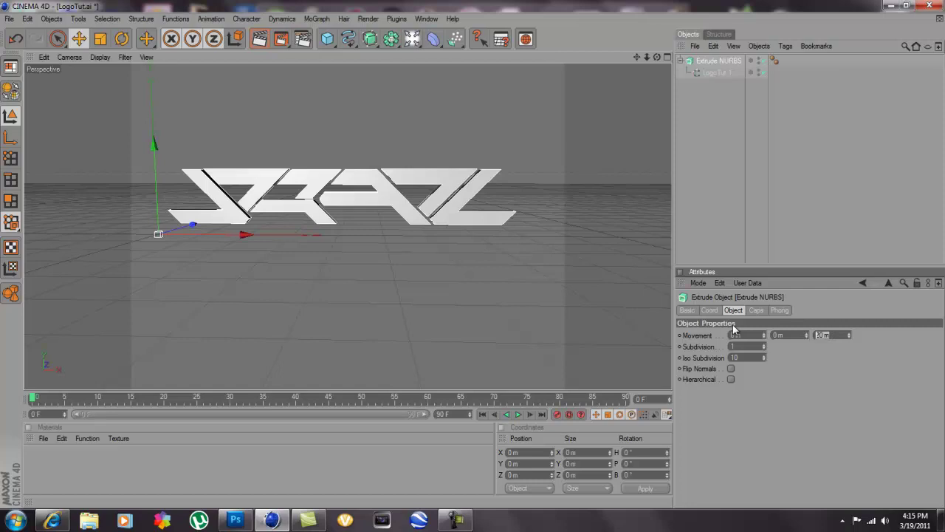
type("80")
key("Return")
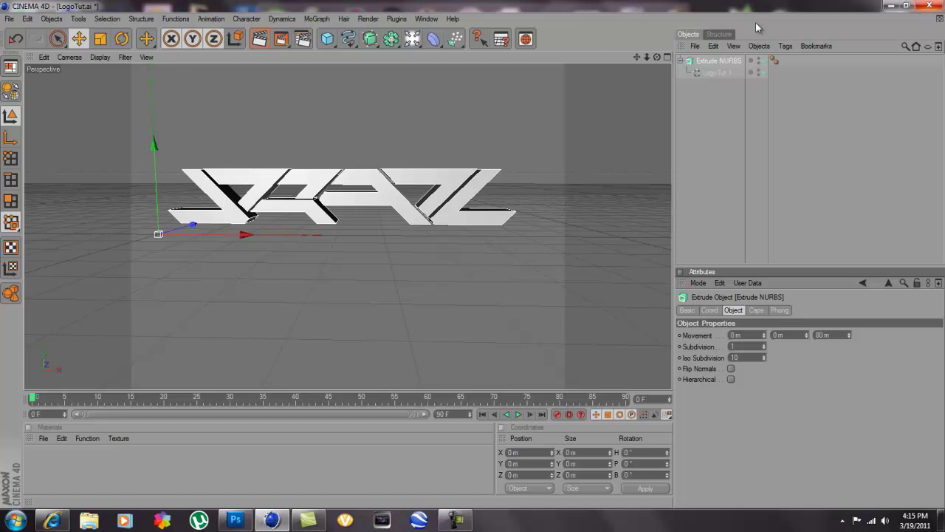
Step: Minimize Cinema 4D to show the Windows desktop
left_click(892, 5)
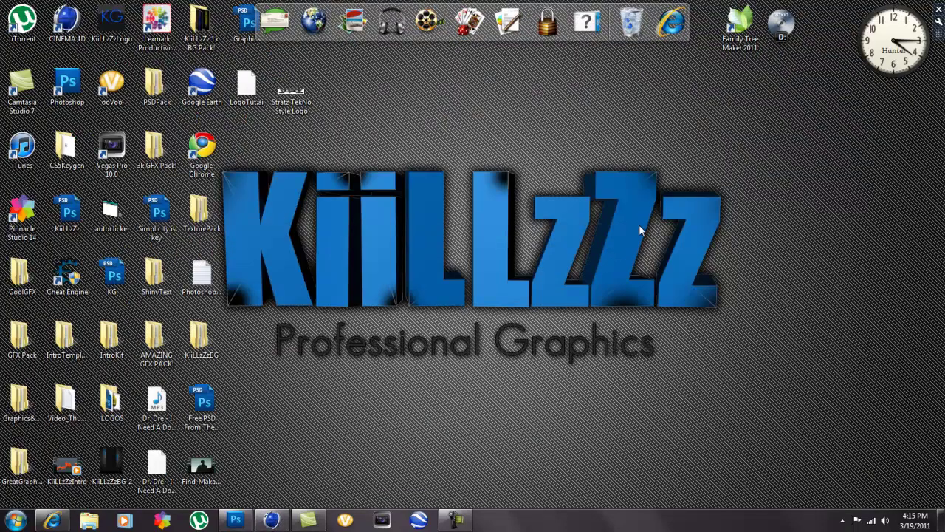
mouse_move(446, 519)
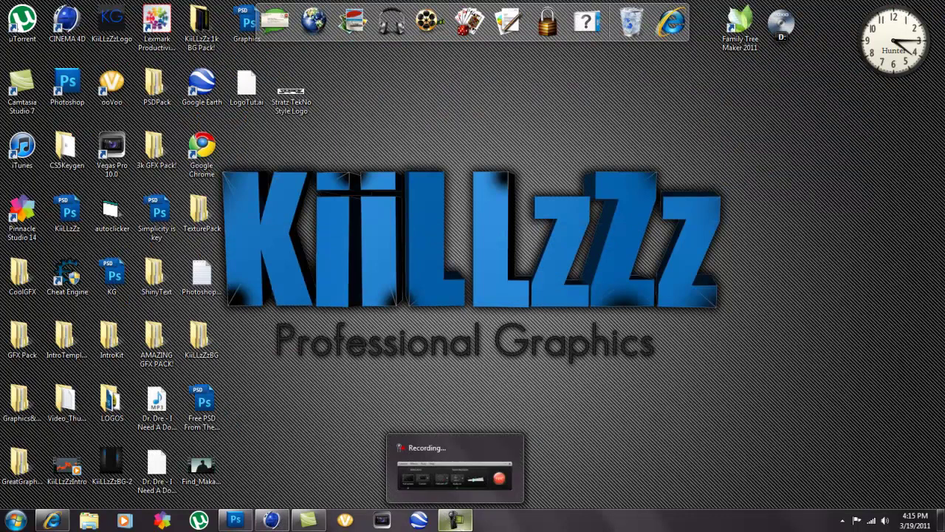
left_click(470, 521)
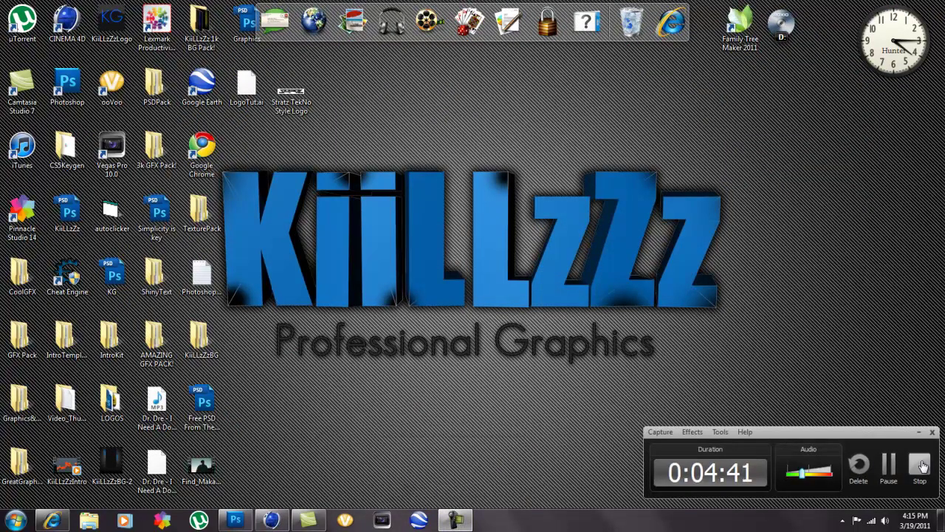